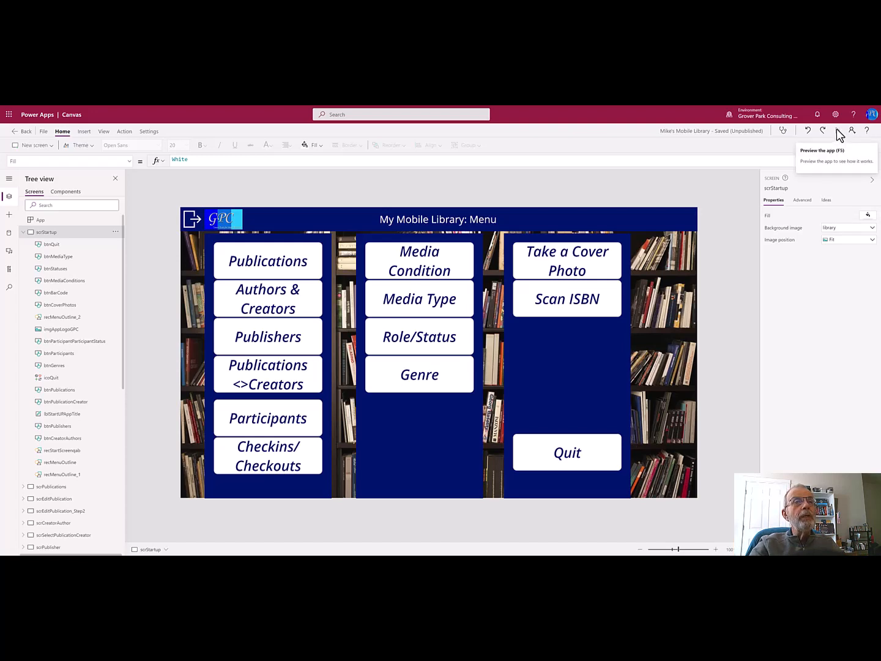
Preview the app, open the ISBN lookup showing Mastering Access 97 Development, and switch to Scan
click(837, 130)
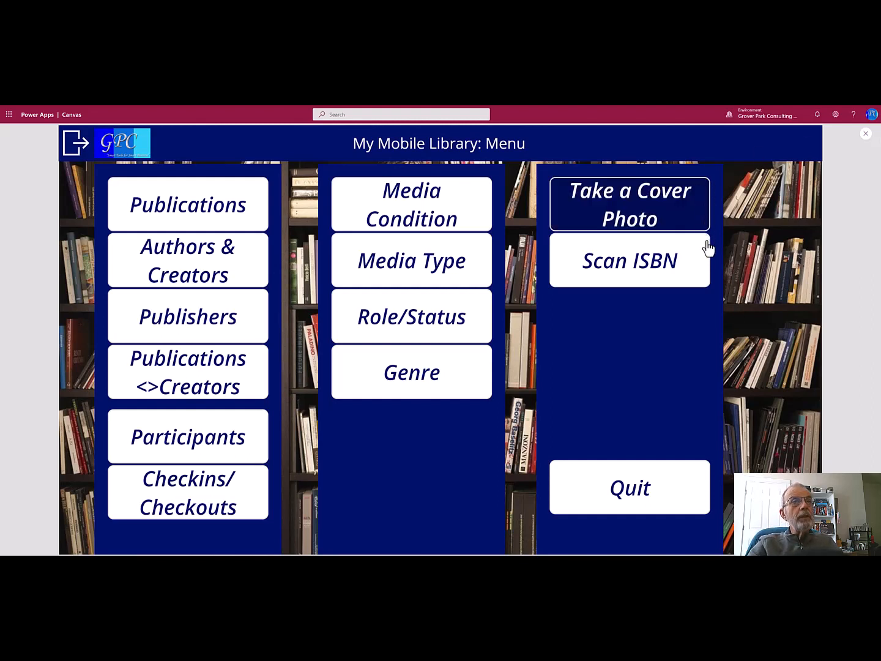
click(638, 273)
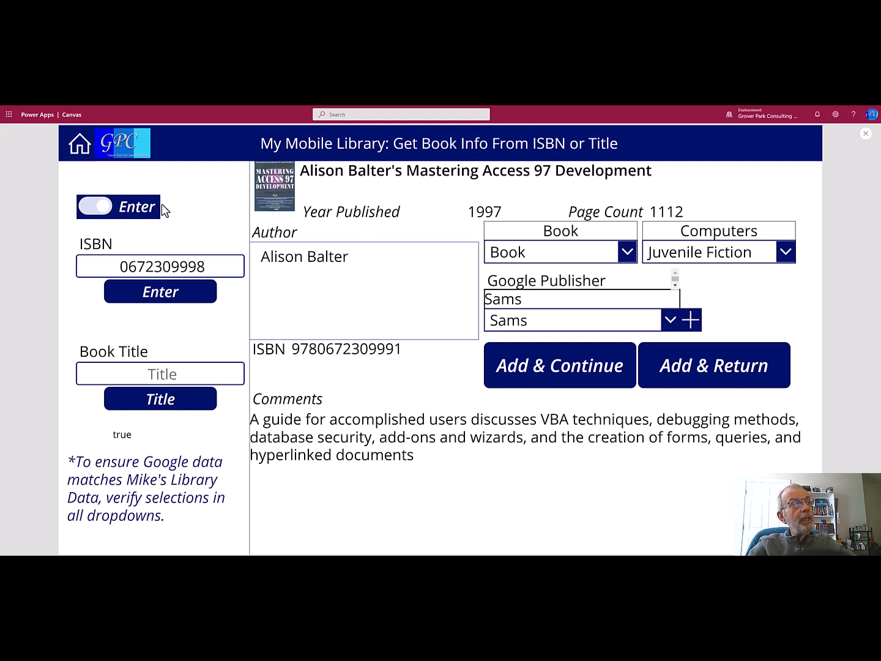
click(93, 211)
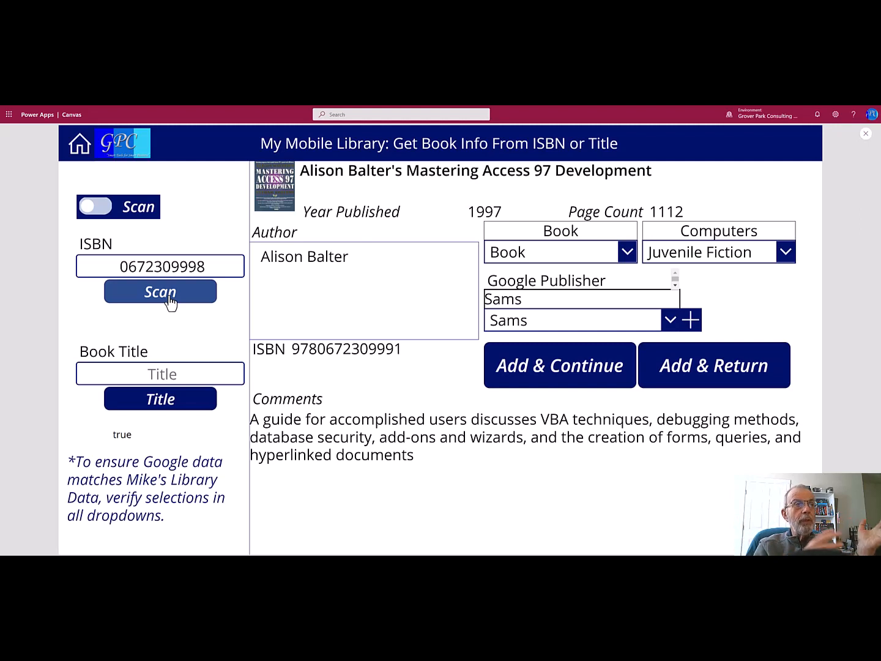
click(103, 204)
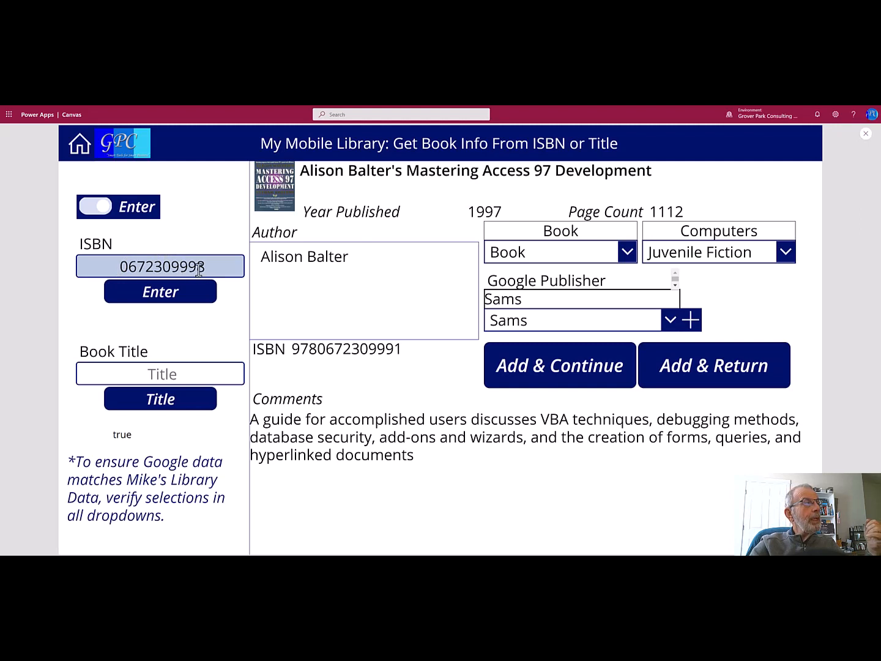
click(197, 292)
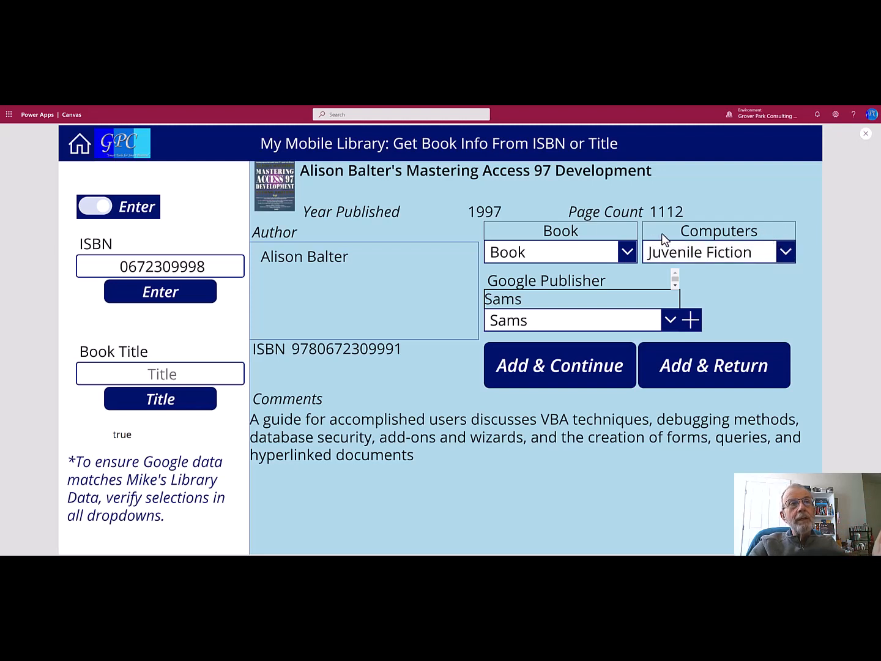
Replace the Juvenile Fiction genre with Software Development from the genre list
click(784, 254)
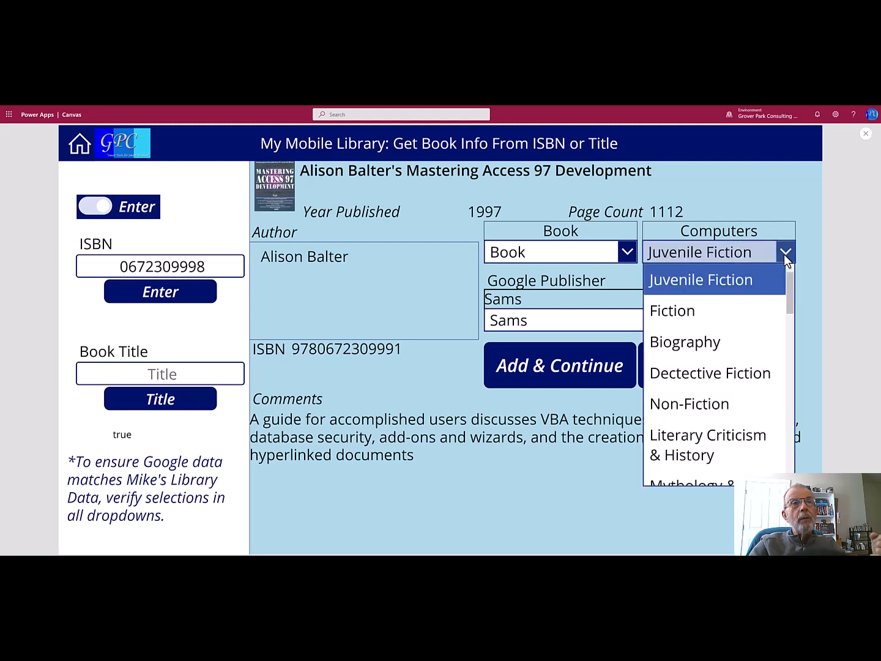
scroll(766, 348, down, 10)
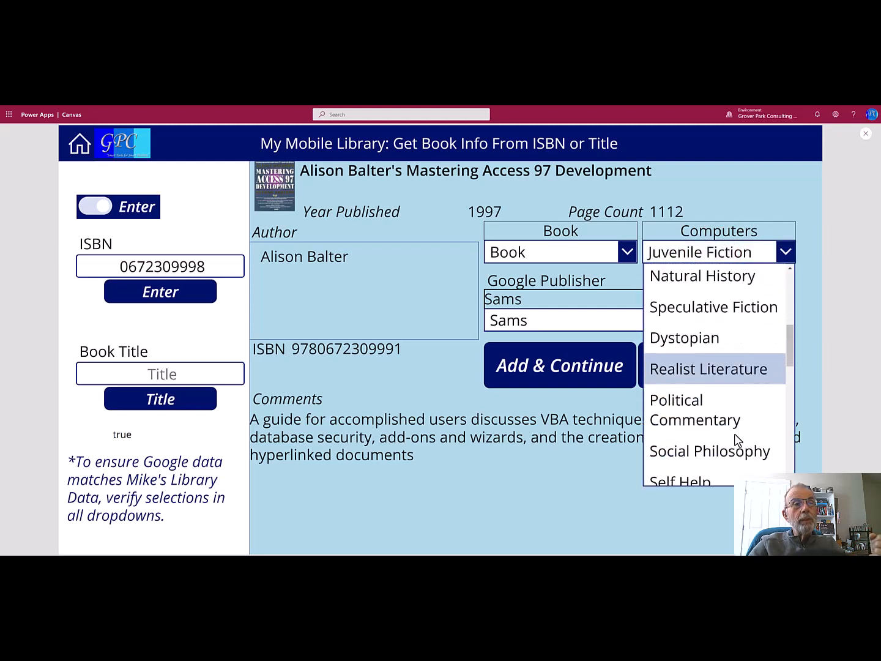
scroll(731, 442, down, 5)
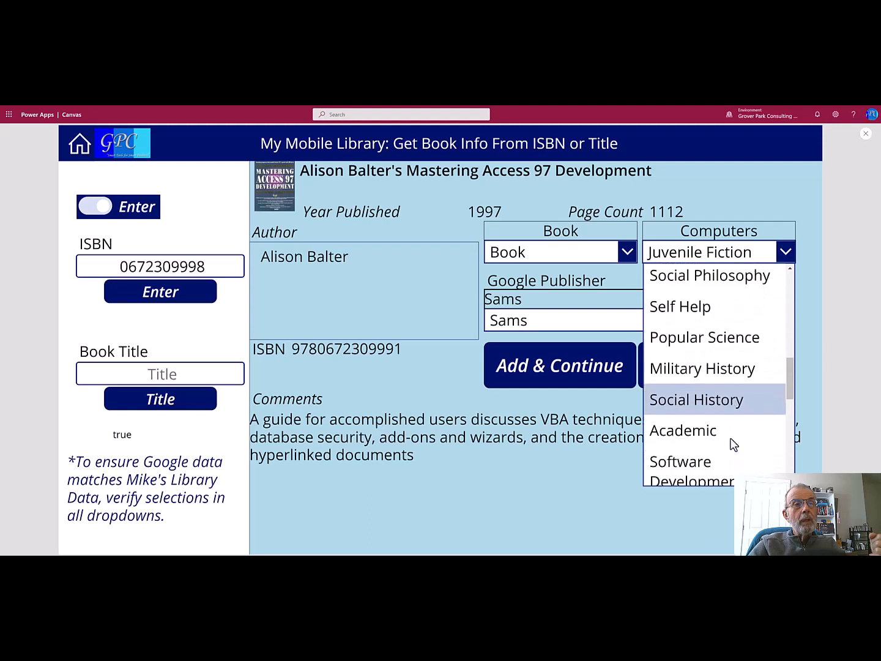
click(690, 375)
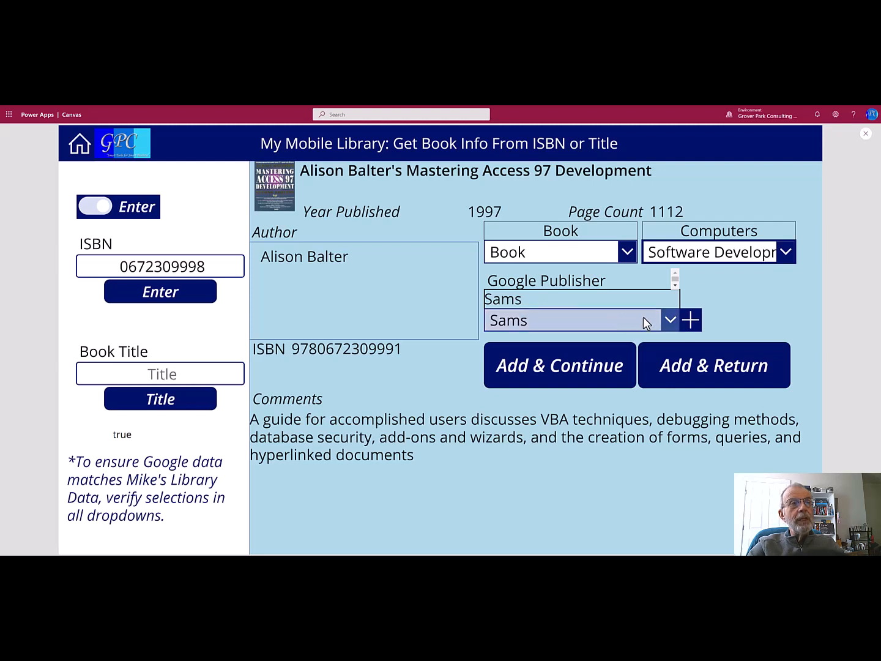
Clear the publisher dropdown, then reselect Sams from the publisher list
click(668, 319)
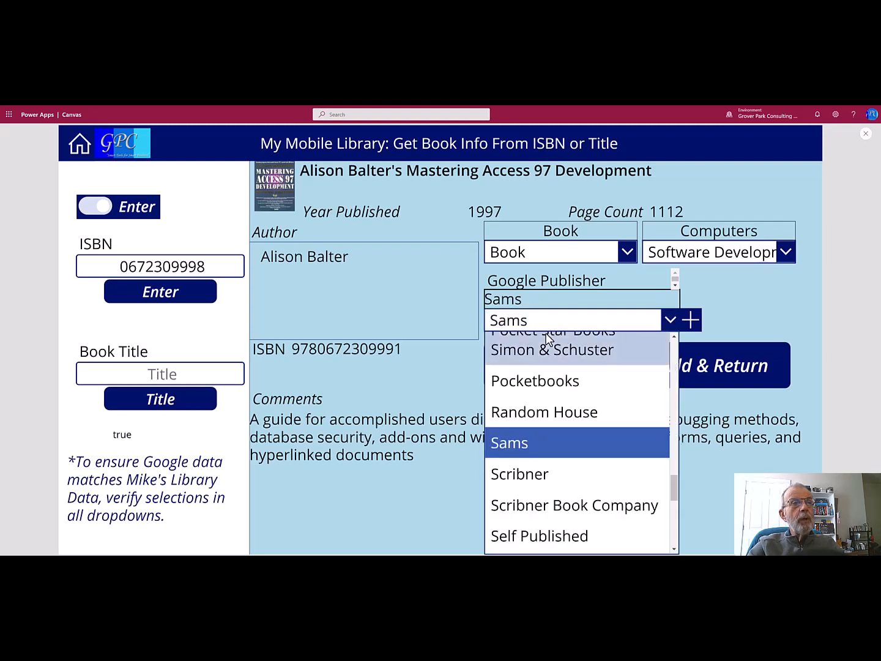
click(527, 442)
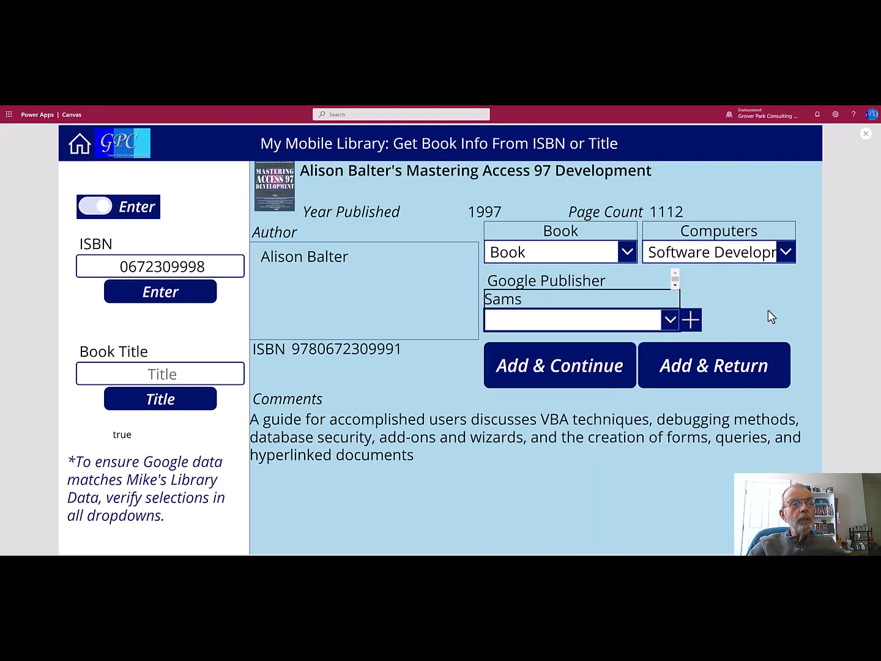
click(668, 318)
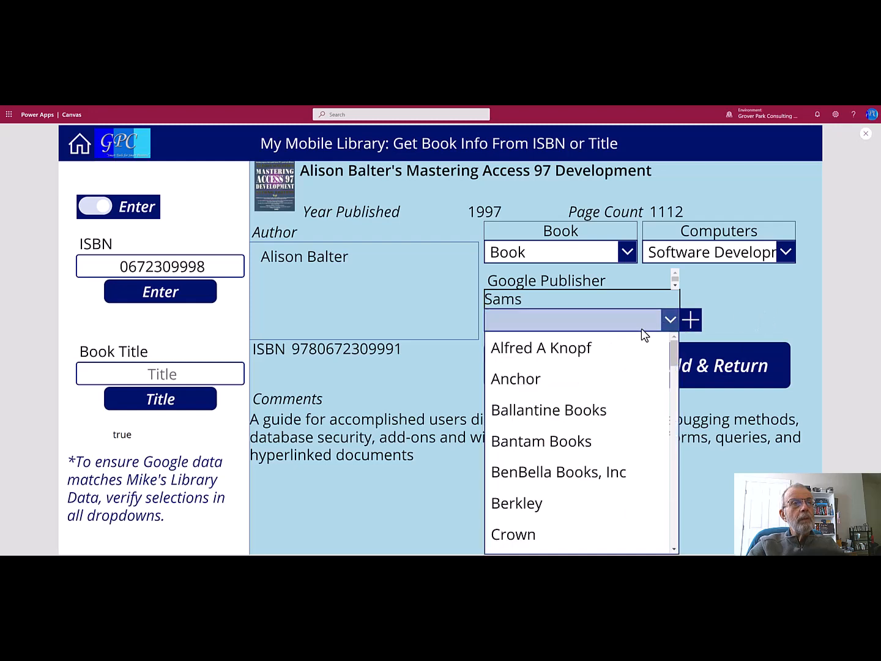
scroll(548, 502, down, 5)
scroll(548, 502, down, 8)
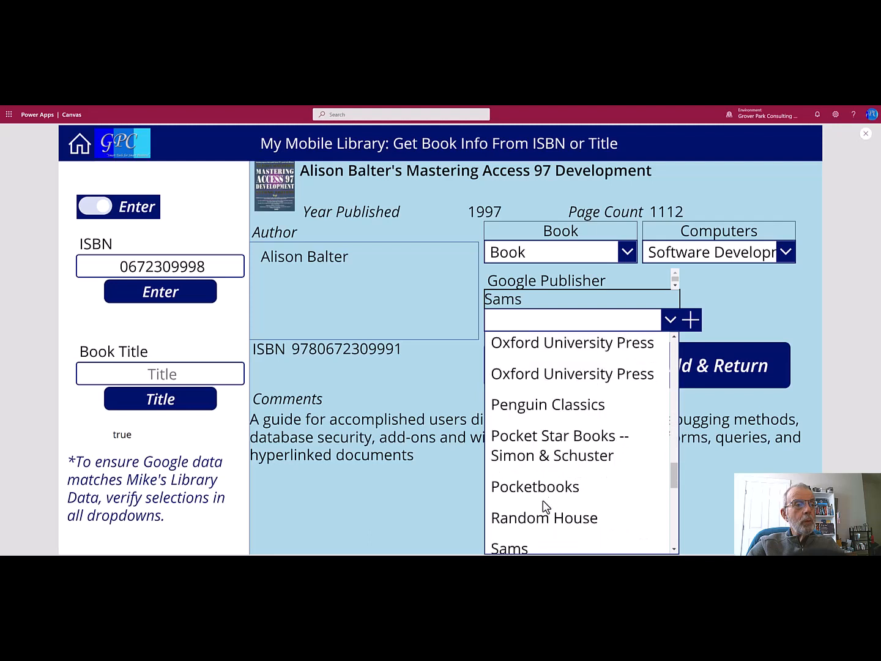
scroll(543, 504, down, 3)
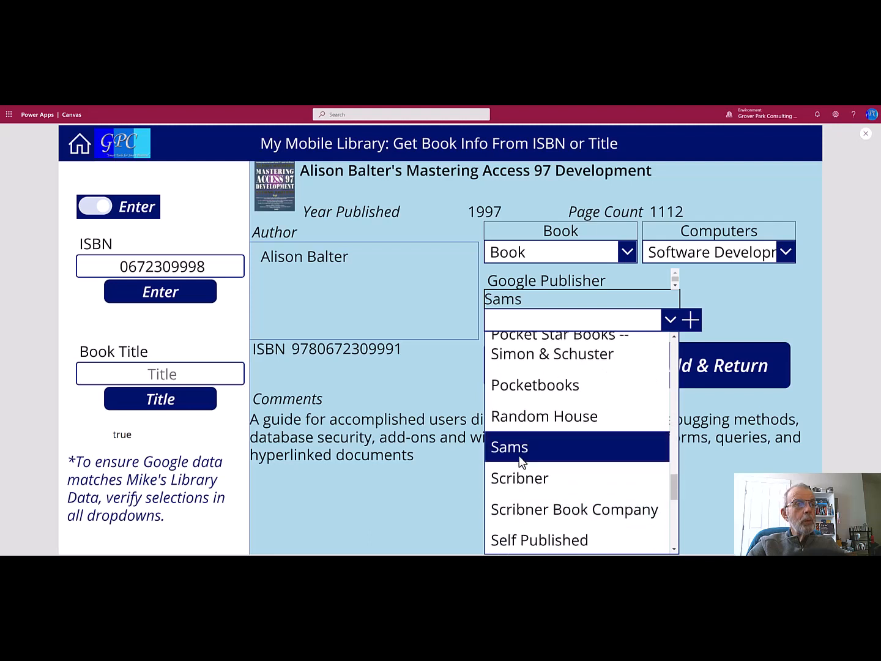
click(518, 455)
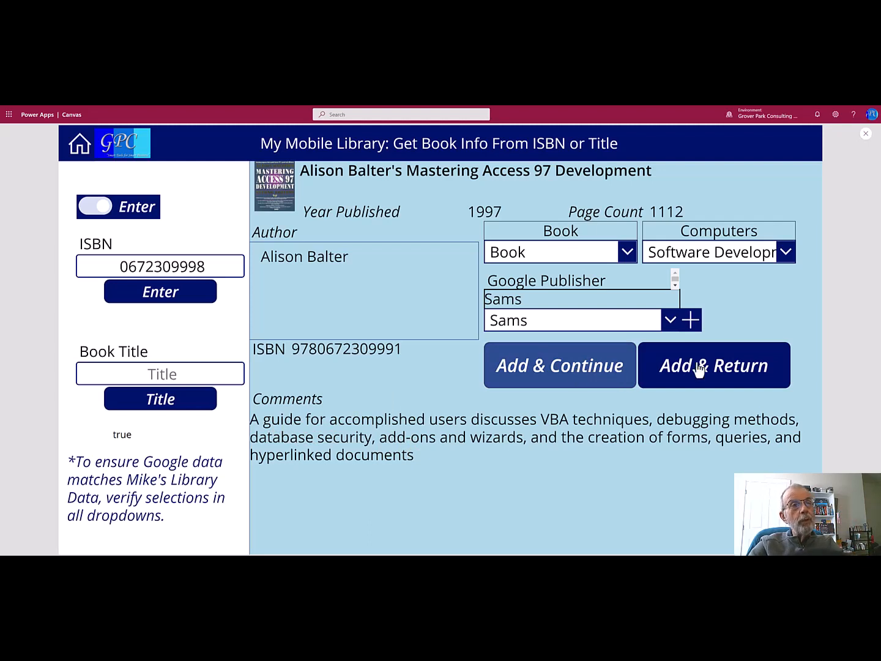
Add the book to the library and search publications by title for 'master'
click(728, 374)
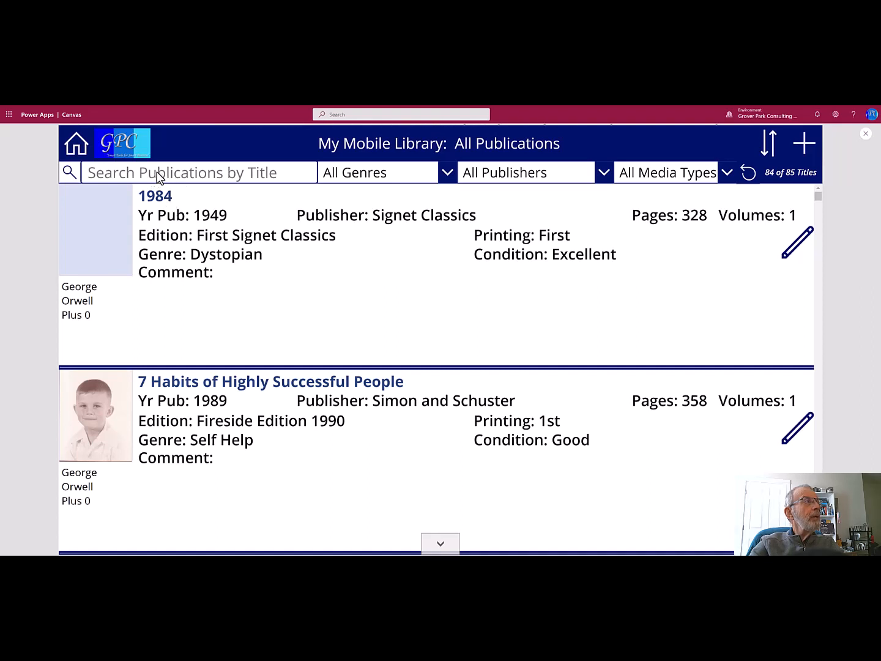
click(141, 172)
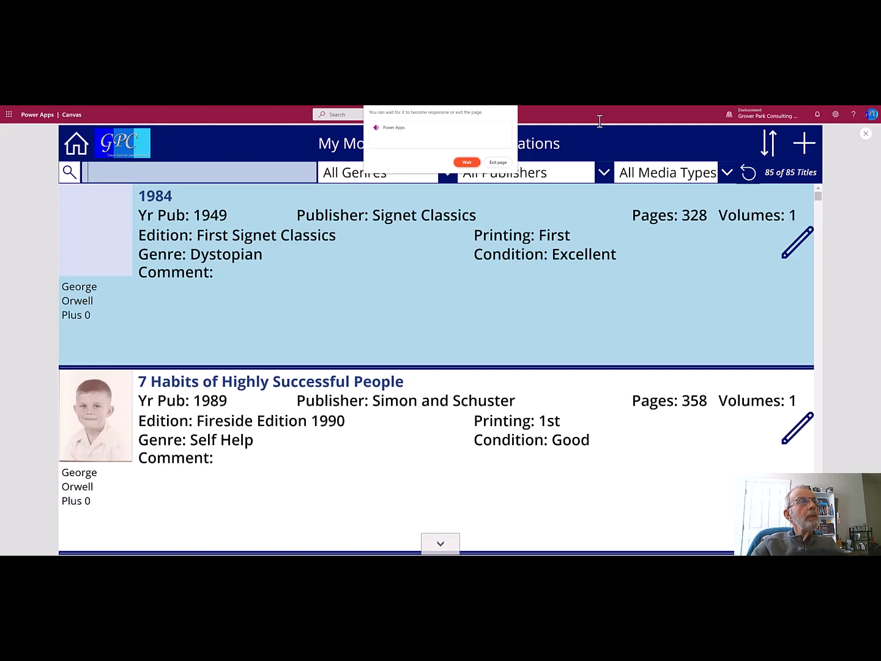
text(master)
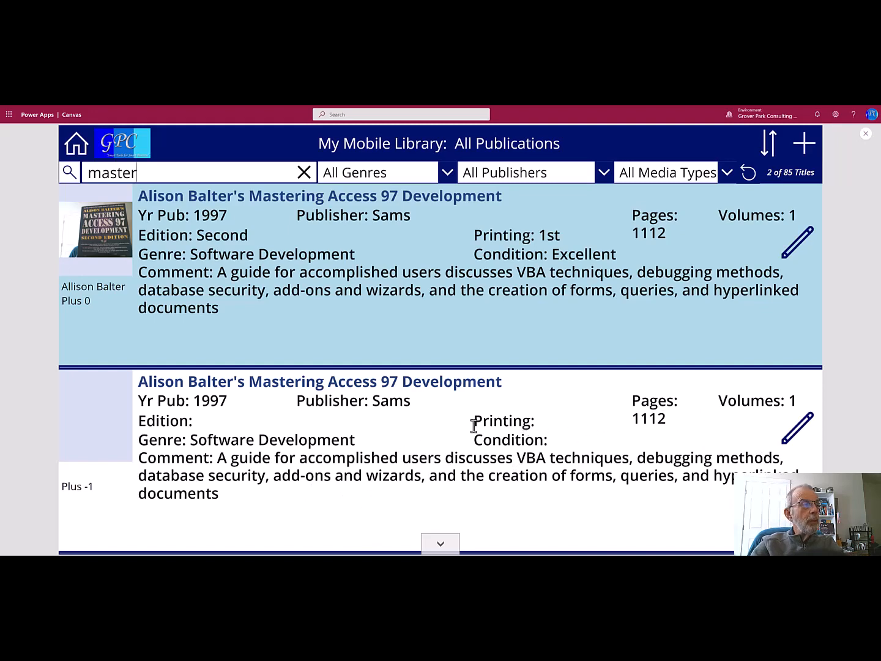
Select the second Mastering Access 97 Development record and open its edit form
click(206, 431)
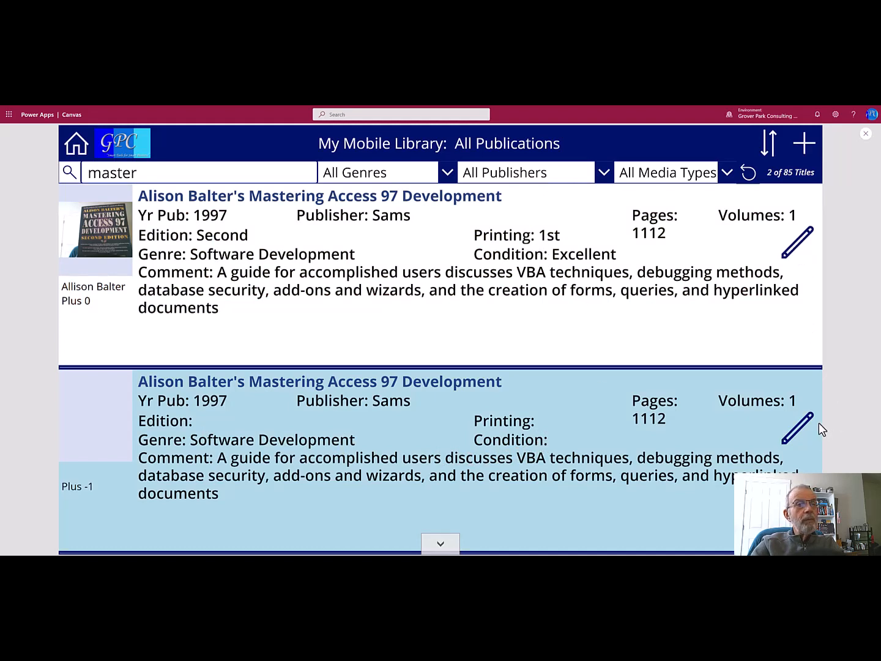
click(796, 440)
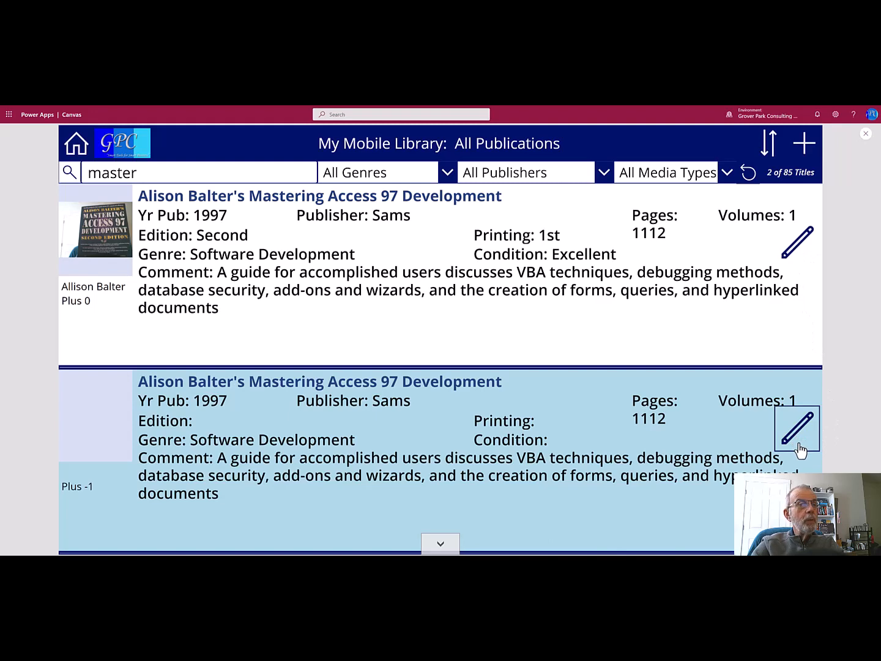
click(798, 443)
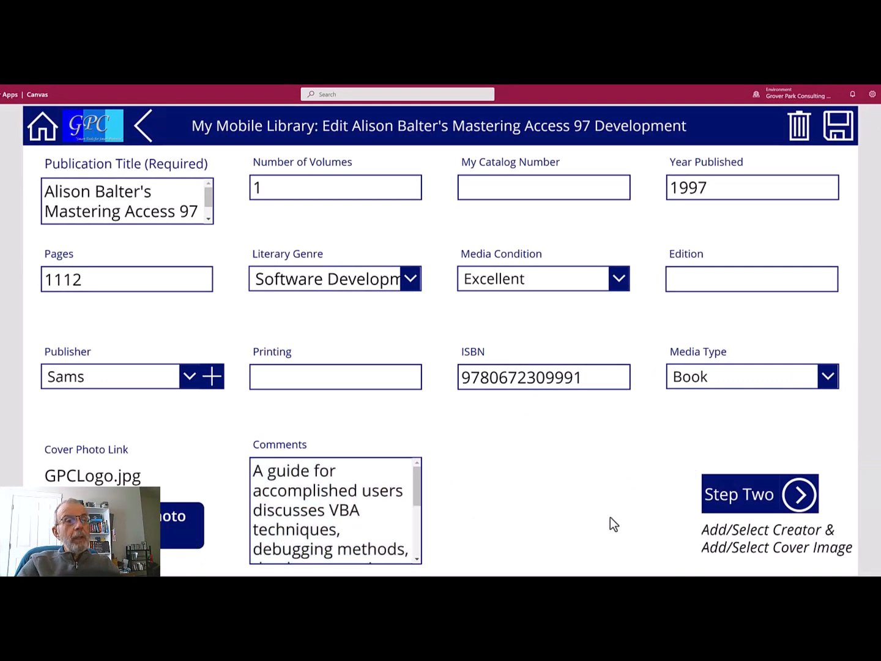
Advance the edit form to Step Two for author and cover selection
click(798, 496)
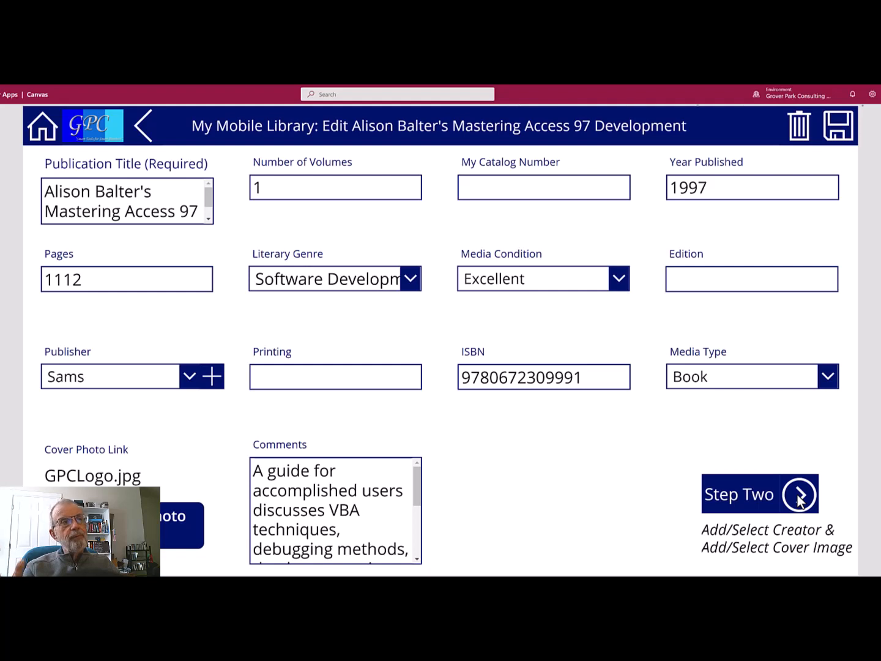
click(799, 499)
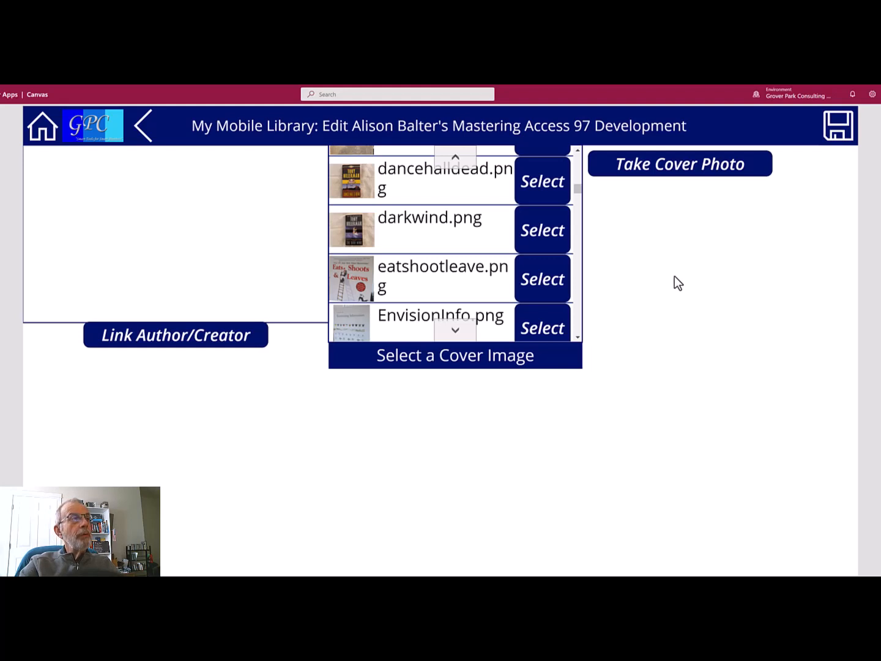
Link Balter, Allison as the book's author and go back to the edit screen
click(155, 335)
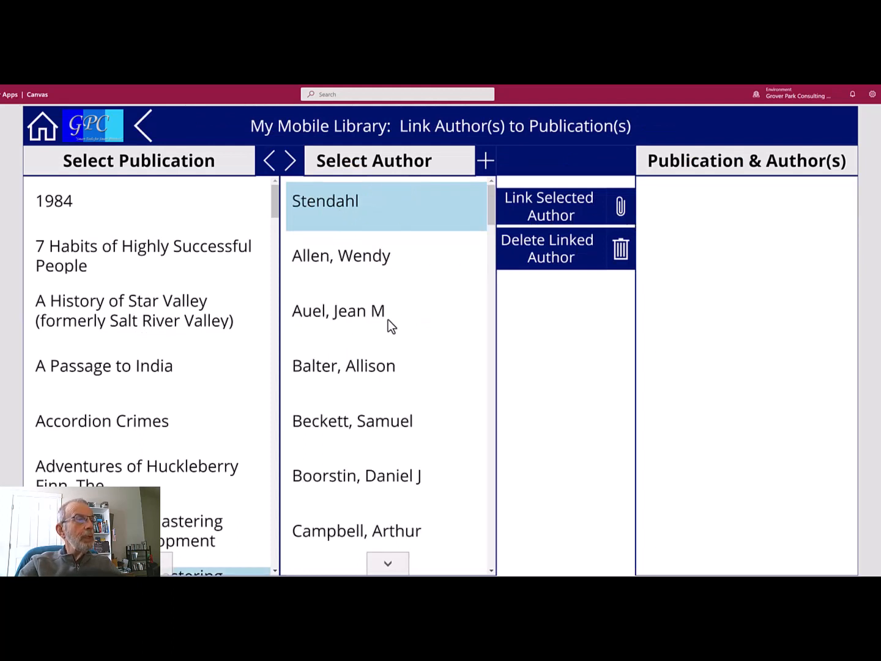
click(374, 368)
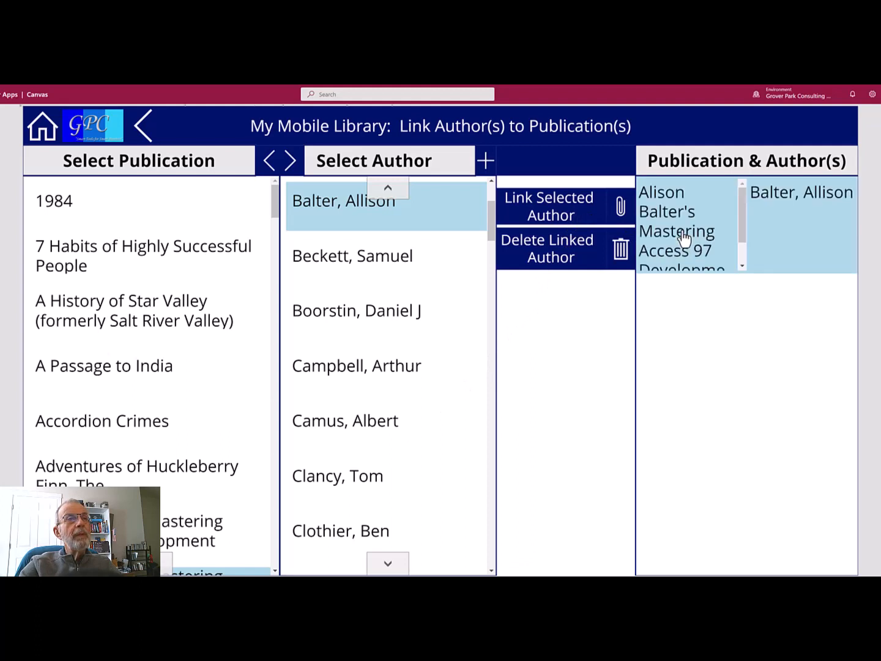
click(144, 126)
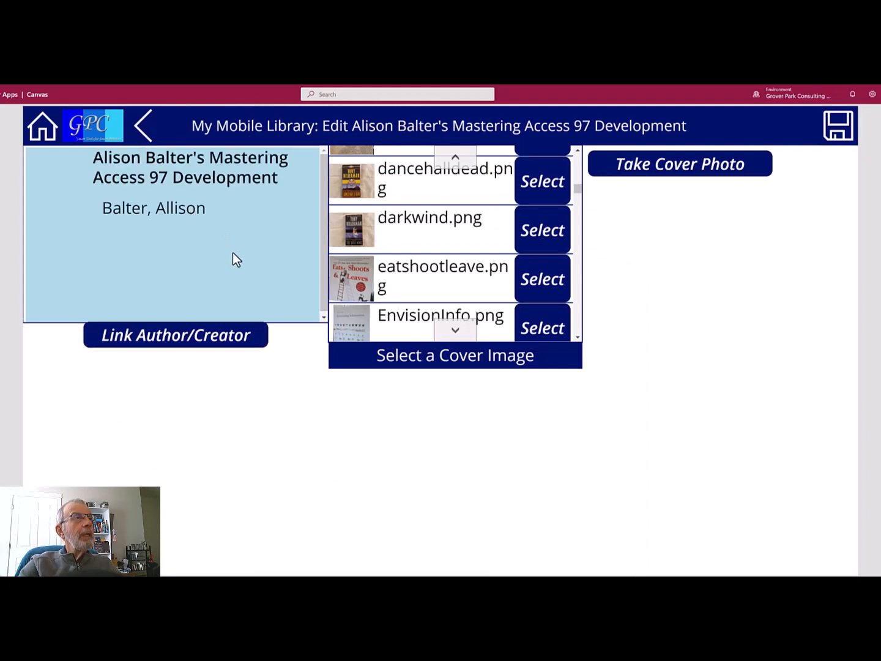
Select masteringaccess97.png as the book's cover image and close the app preview
scroll(453, 263, down, 3)
scroll(483, 274, down, 6)
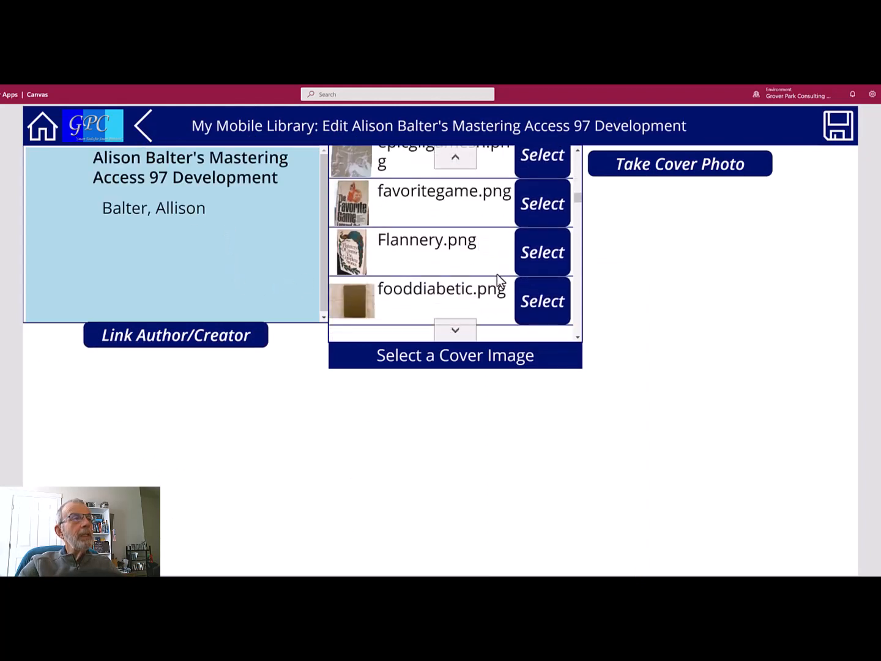
scroll(496, 281, down, 3)
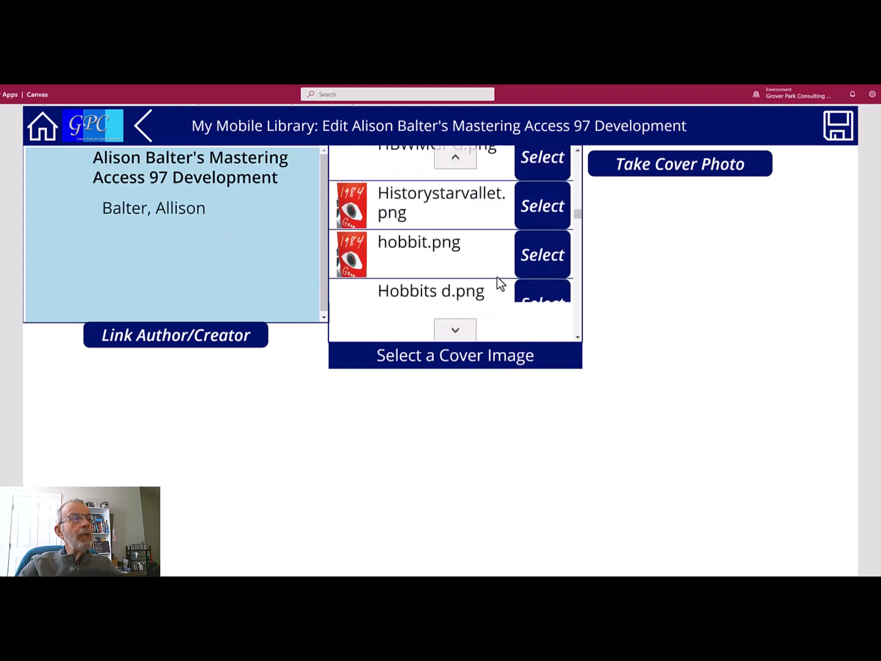
scroll(497, 277, down, 5)
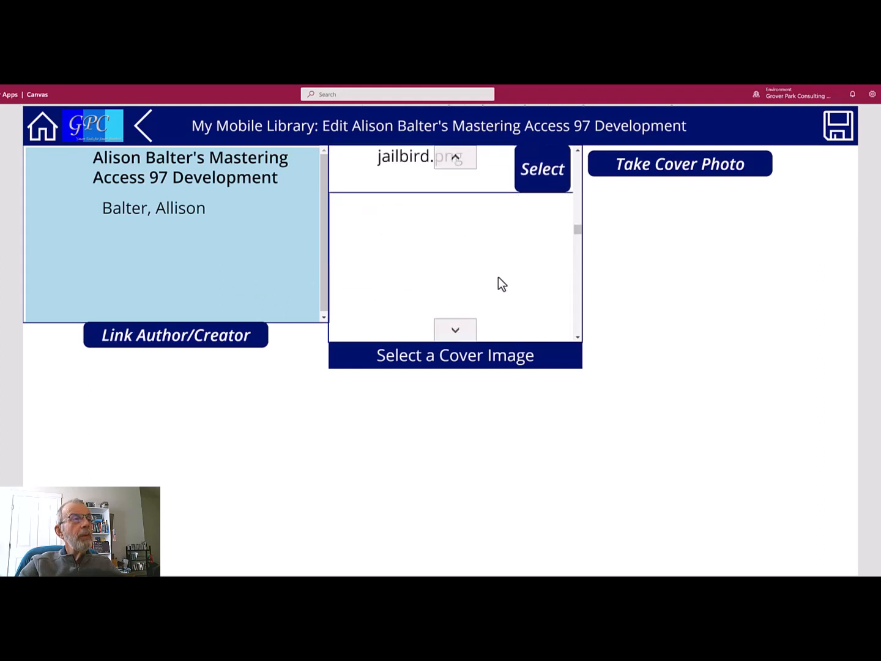
scroll(502, 281, down, 5)
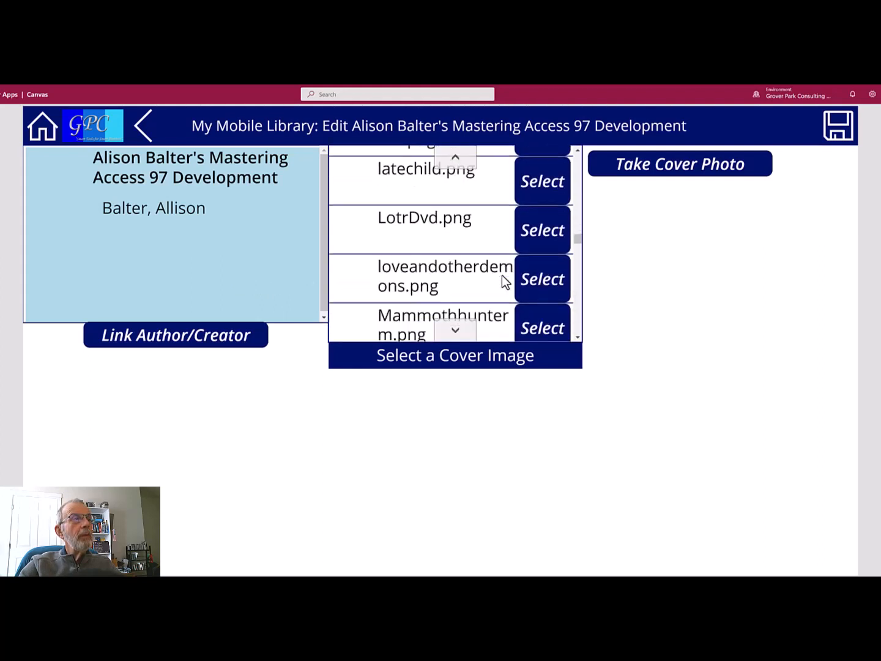
scroll(503, 277, down, 4)
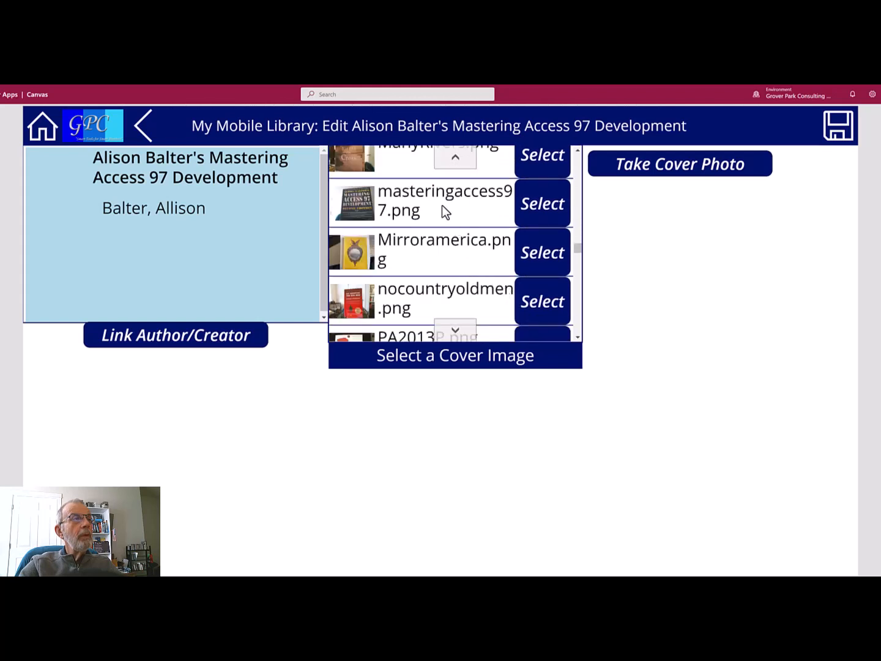
click(538, 208)
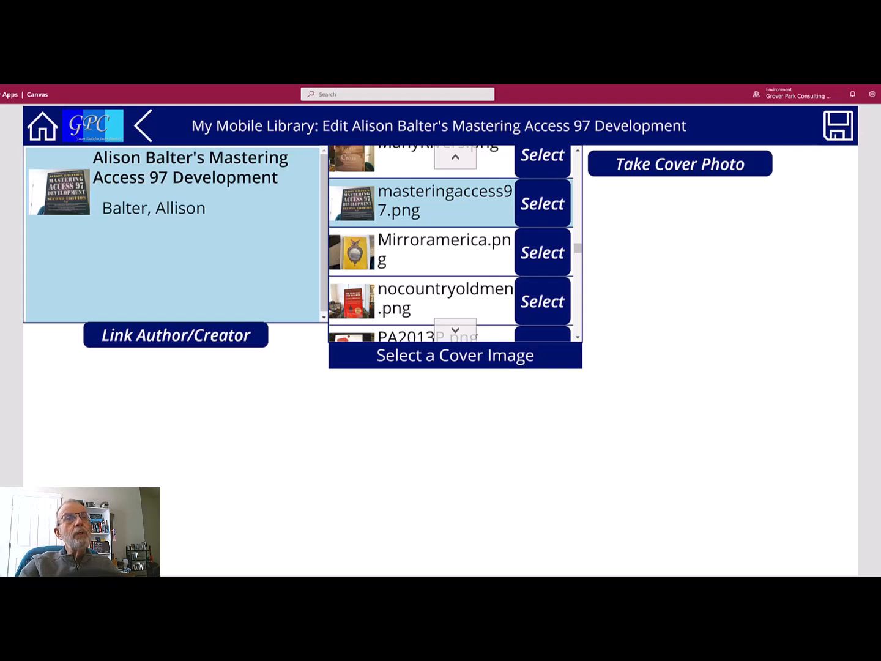
click(879, 114)
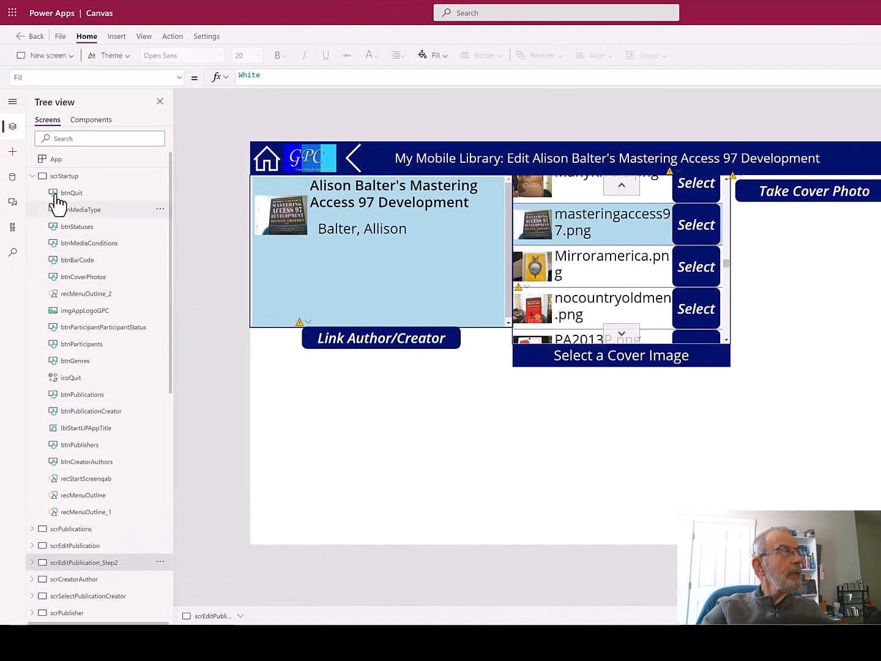
Show the app's data sources and inspect the GoogleBooks and OpenLibraryBooks connections
click(13, 177)
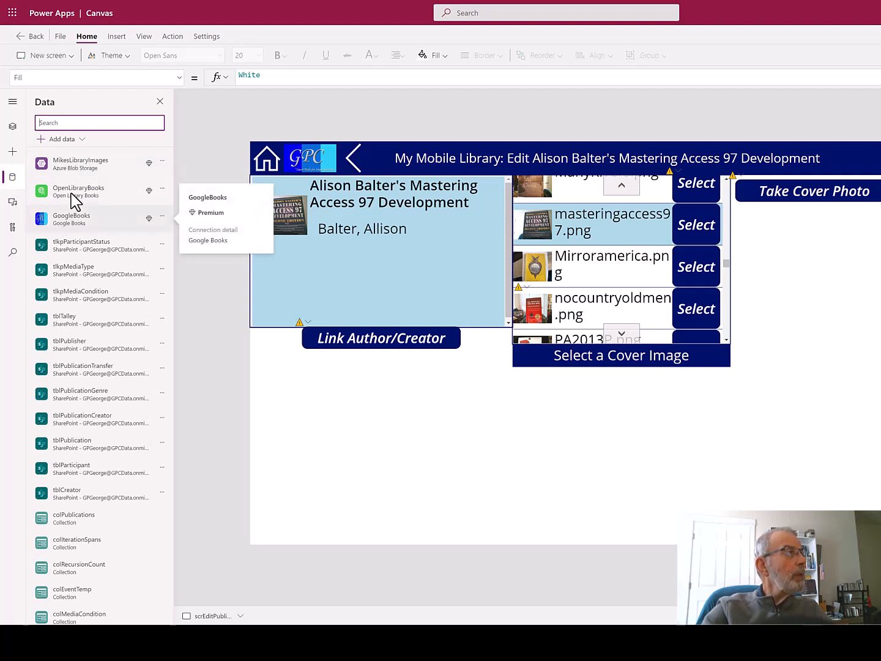
mouse_move(72, 189)
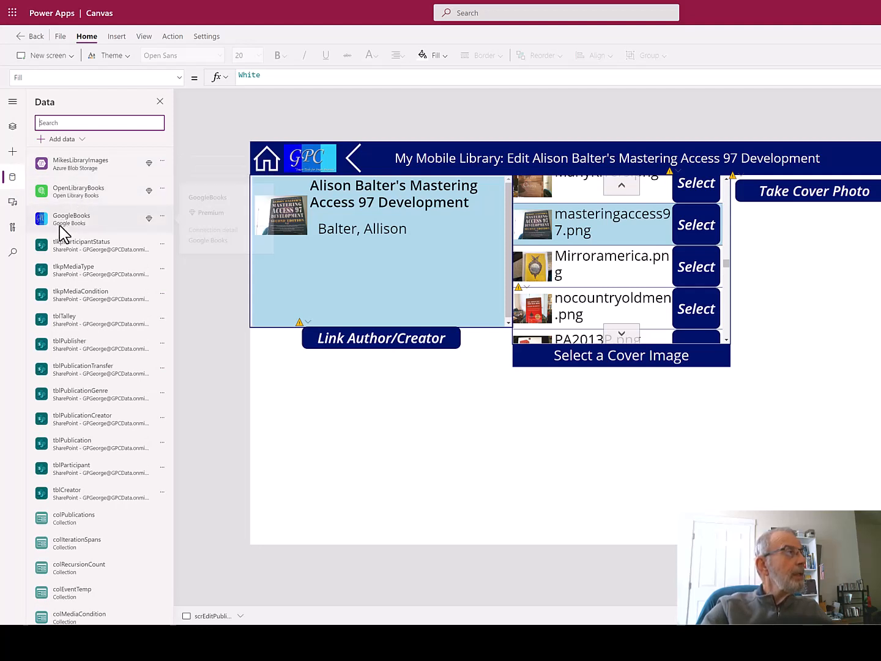
mouse_move(64, 221)
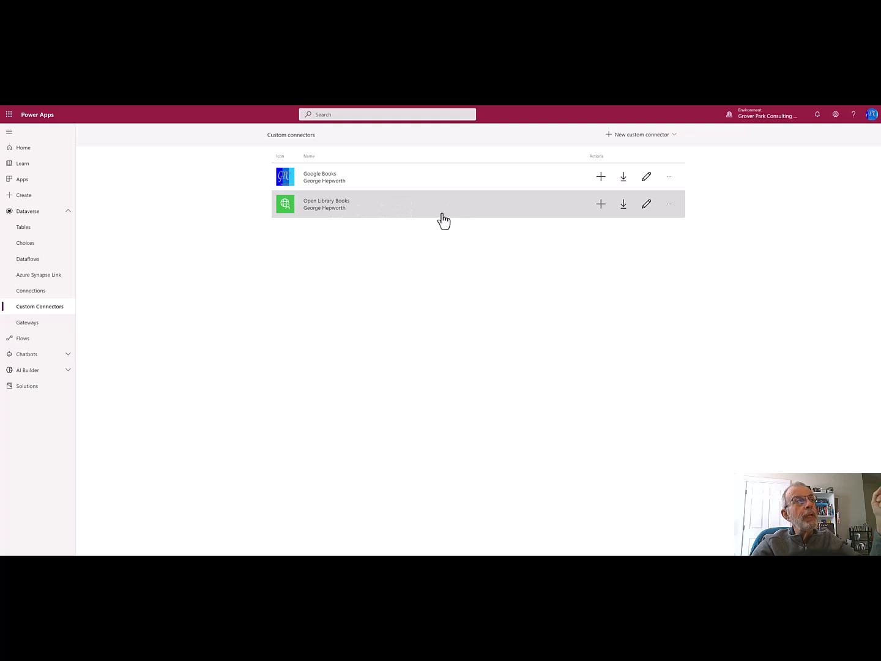
Edit the Google Books custom connector to view its general settings
click(647, 179)
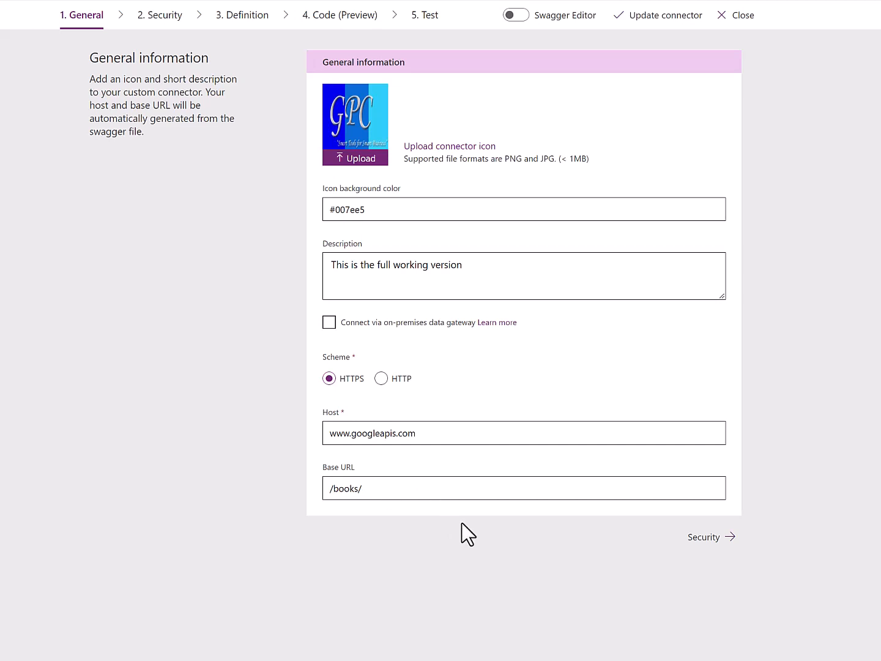
Advance from General to the connector's Security step on the way to FullGetBooks
click(710, 540)
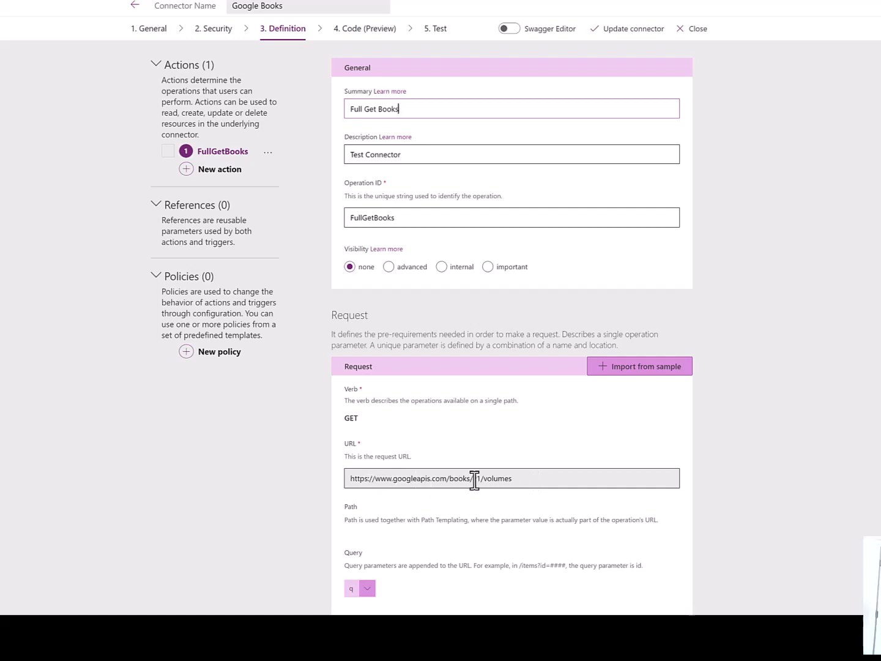
Inspect the FullGetBooks request URL for the Google Books volumes endpoint
click(526, 479)
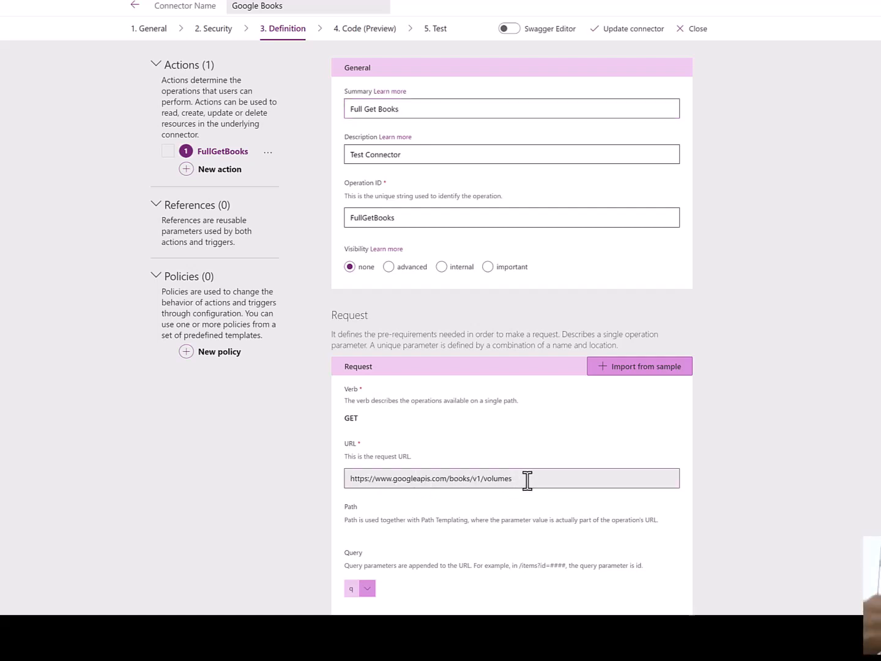